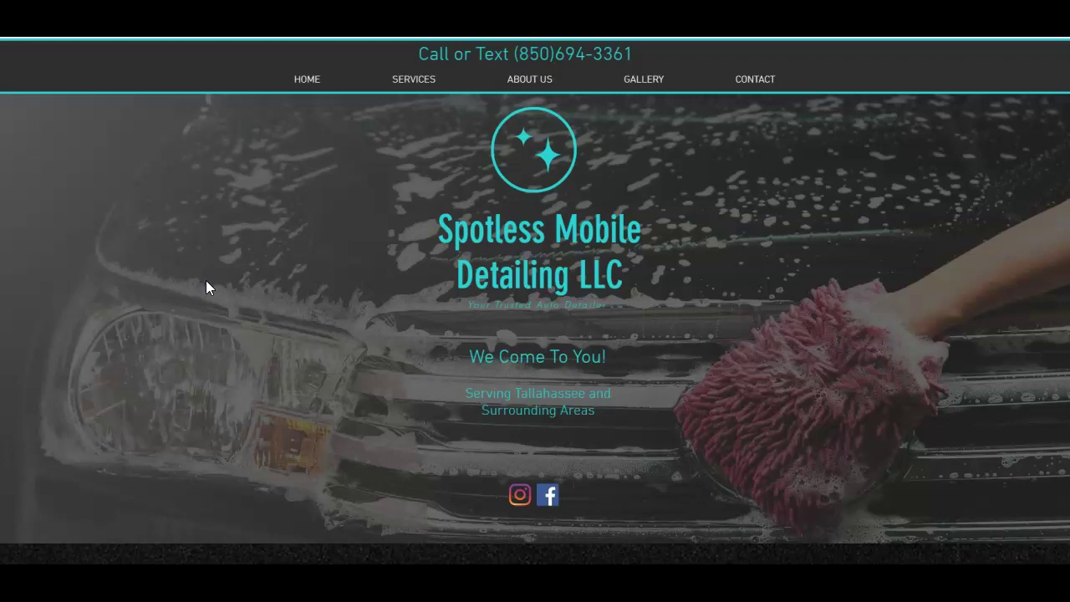
# Step: Scroll the current site down toward the footer and back up
pyautogui.scroll(-2, 273, 284)
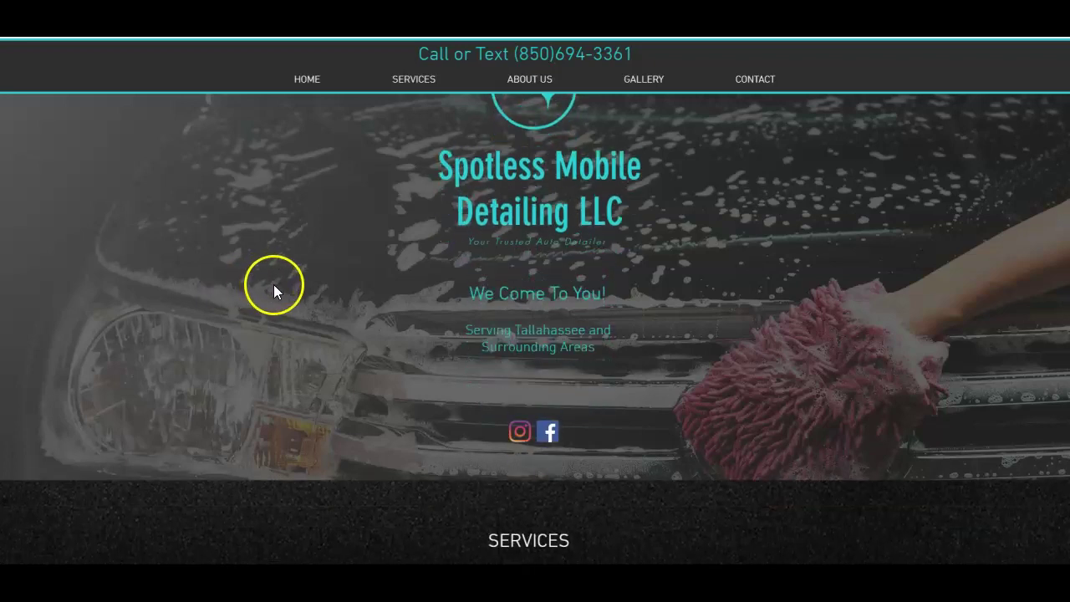
pyautogui.scroll(-1, 274, 290)
pyautogui.scroll(-4, 252, 302)
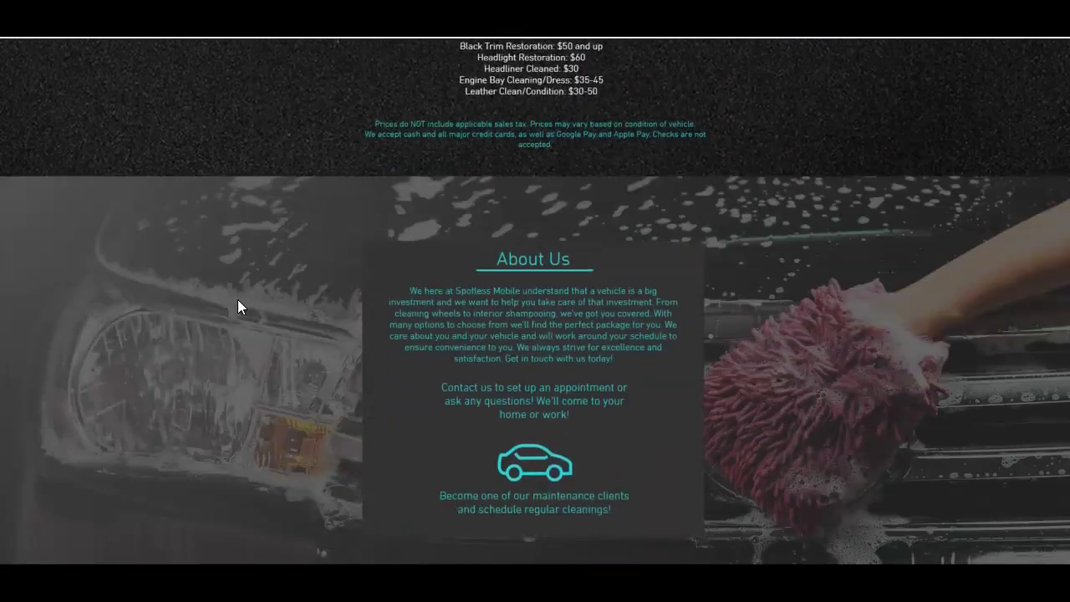
pyautogui.scroll(-2, 237, 306)
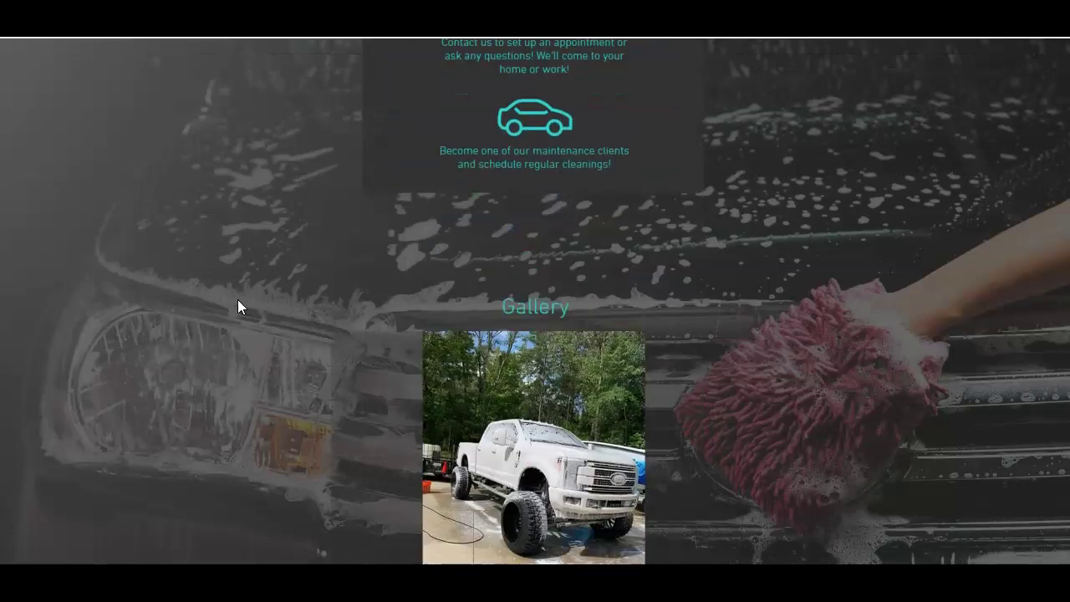
pyautogui.scroll(-6, 237, 307)
pyautogui.scroll(-3, 237, 306)
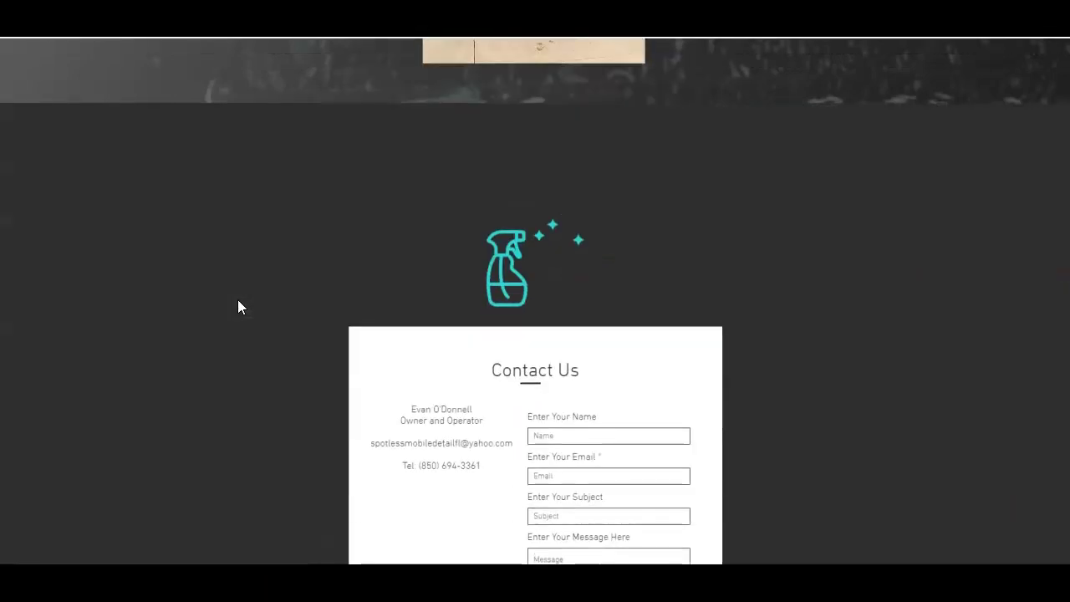
pyautogui.scroll(-4, 237, 306)
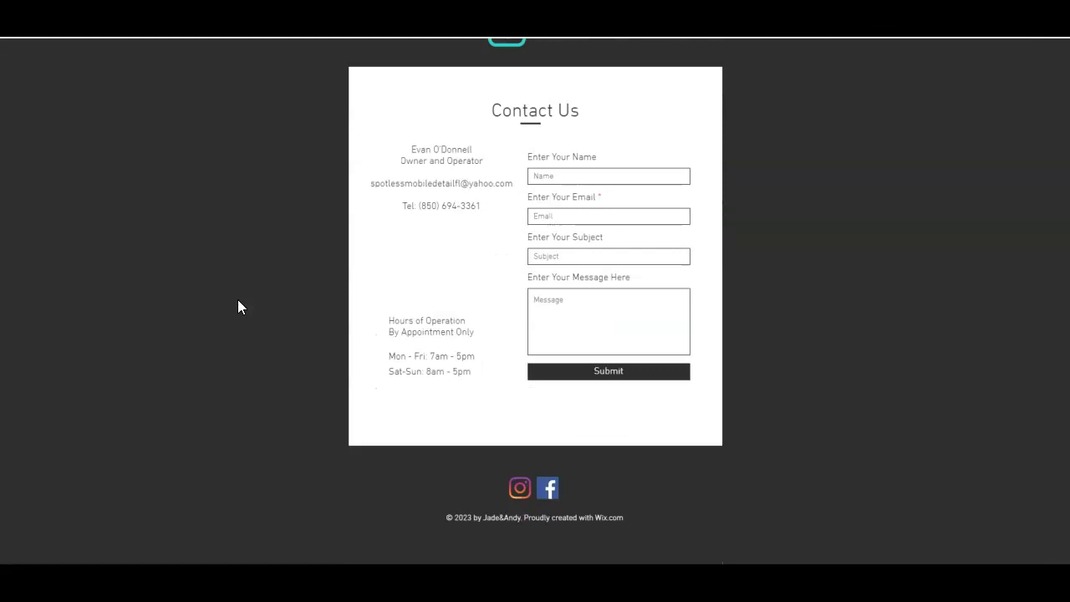
pyautogui.scroll(15, 238, 307)
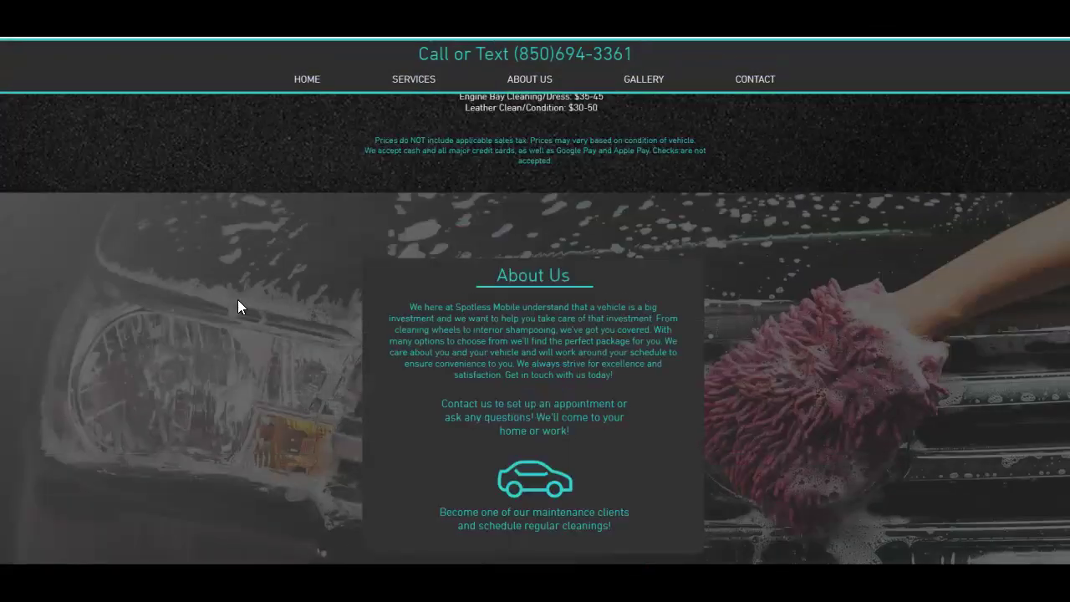
pyautogui.scroll(10, 238, 307)
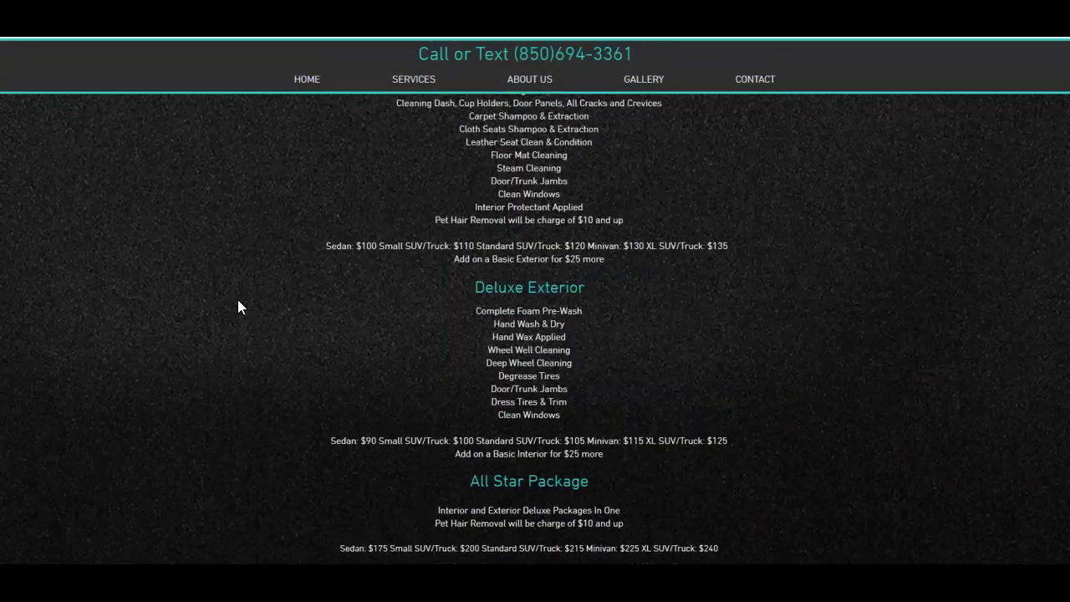
pyautogui.scroll(3, 239, 306)
pyautogui.scroll(5, 238, 306)
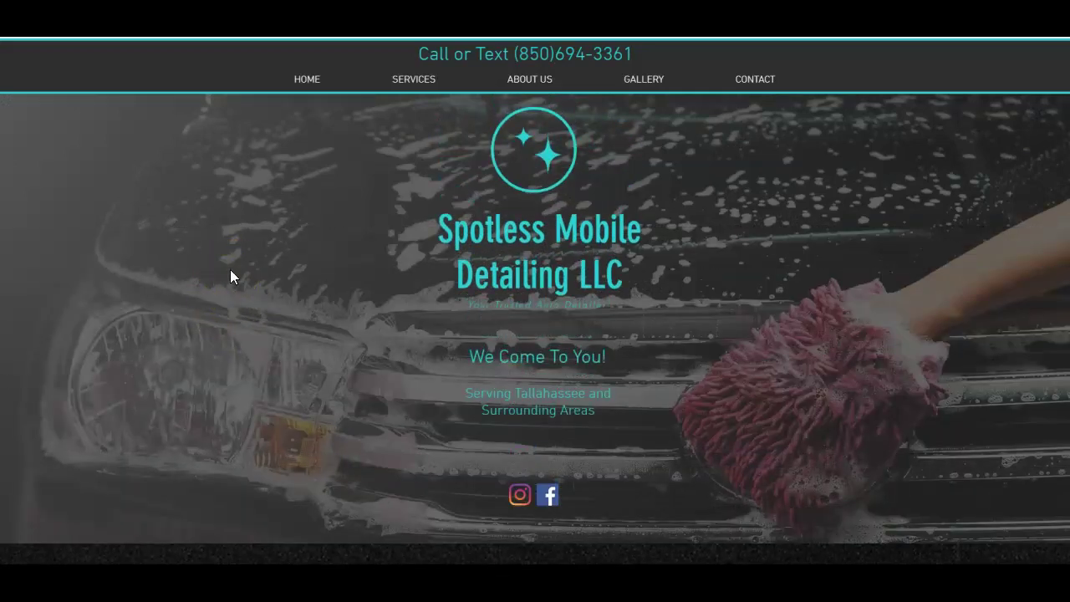
# Step: Bring up the VIP Detailing site and scroll to its footer, then back to About Us
pyautogui.click(293, 60)
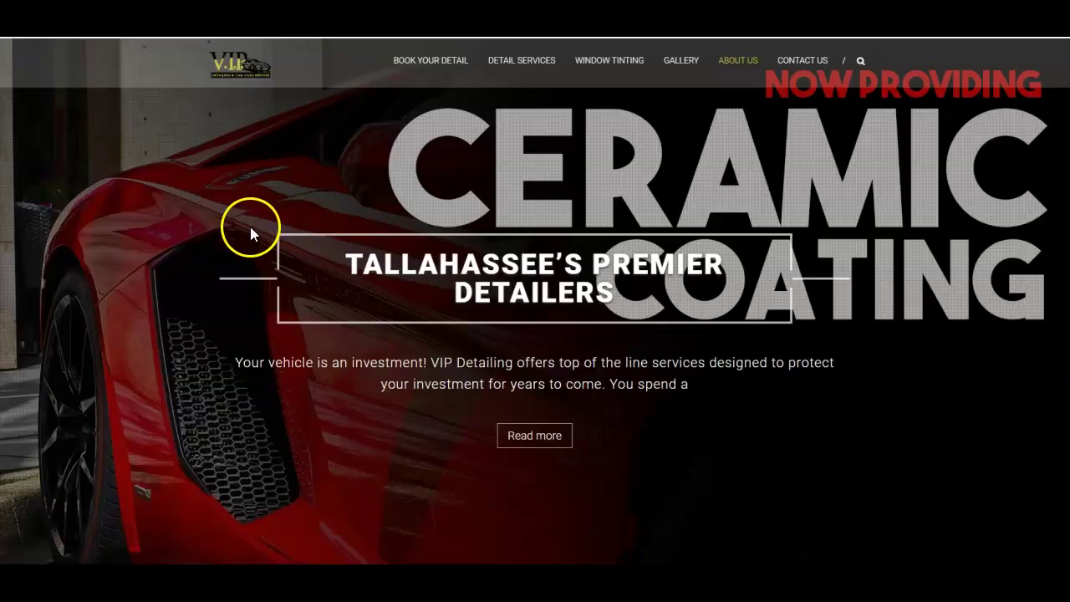
pyautogui.scroll(-7, 250, 236)
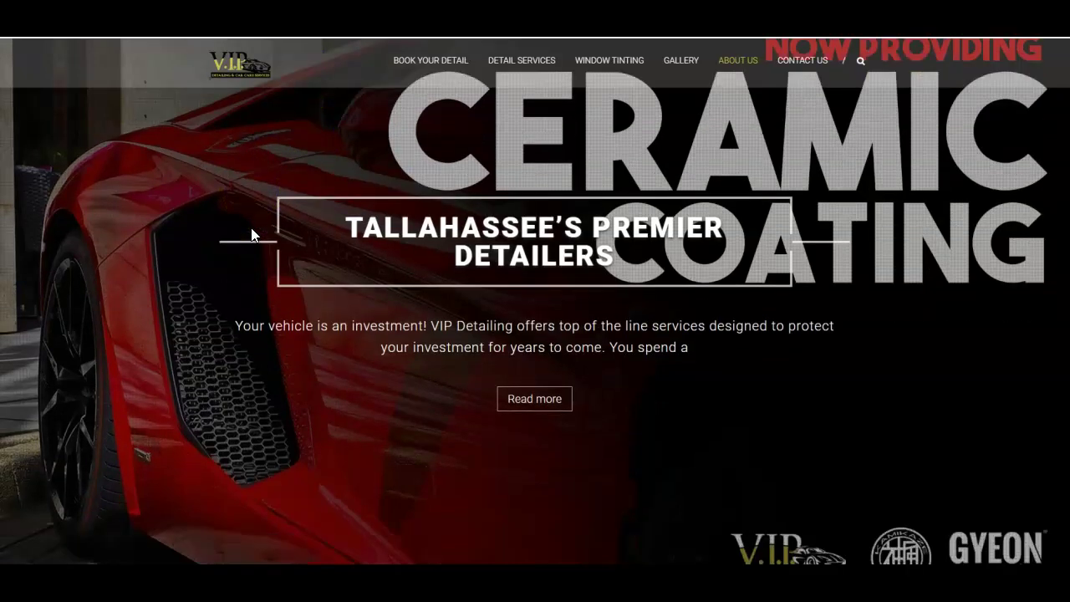
pyautogui.click(203, 258)
pyautogui.scroll(-9, 198, 264)
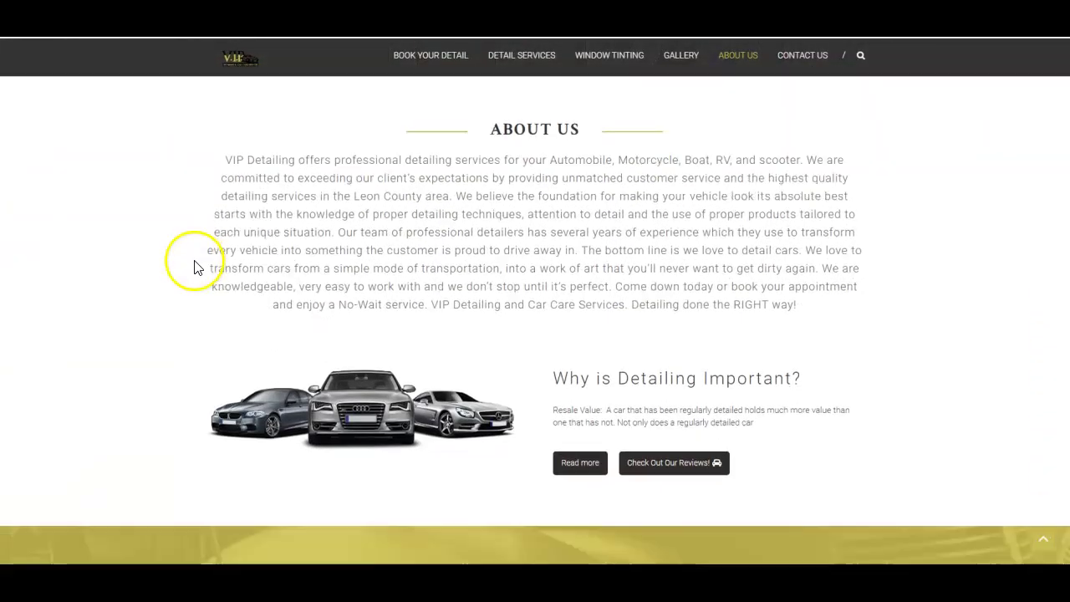
pyautogui.scroll(-10, 193, 276)
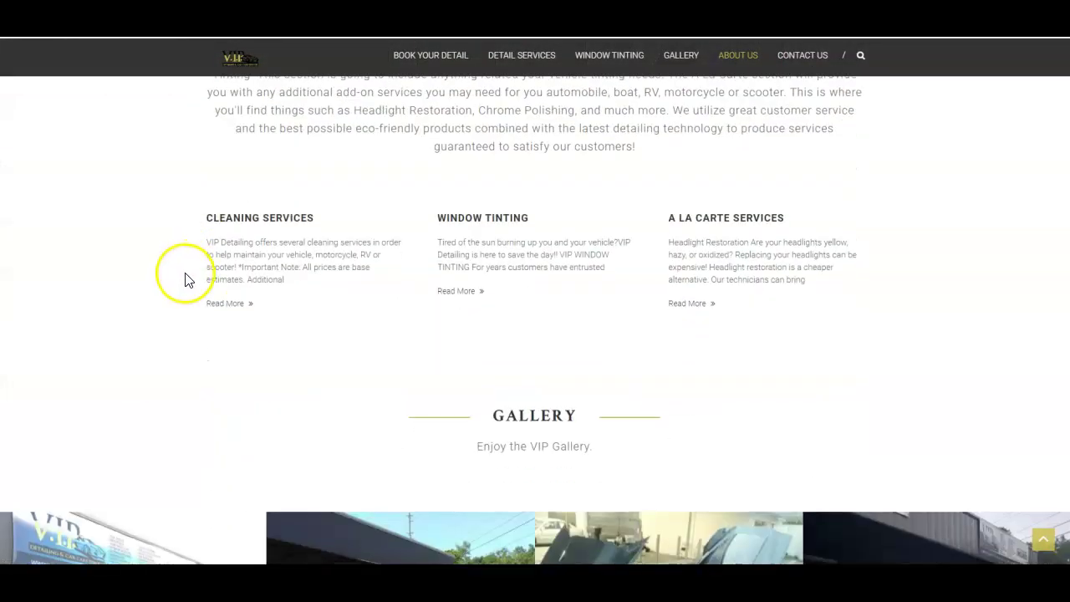
pyautogui.scroll(-3, 187, 284)
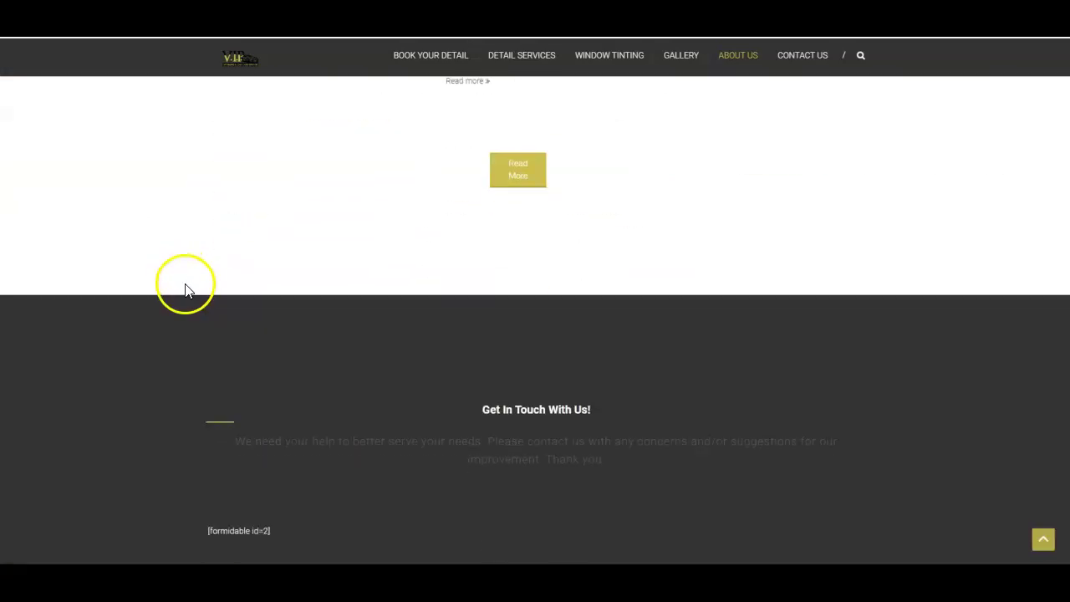
pyautogui.scroll(-9, 185, 289)
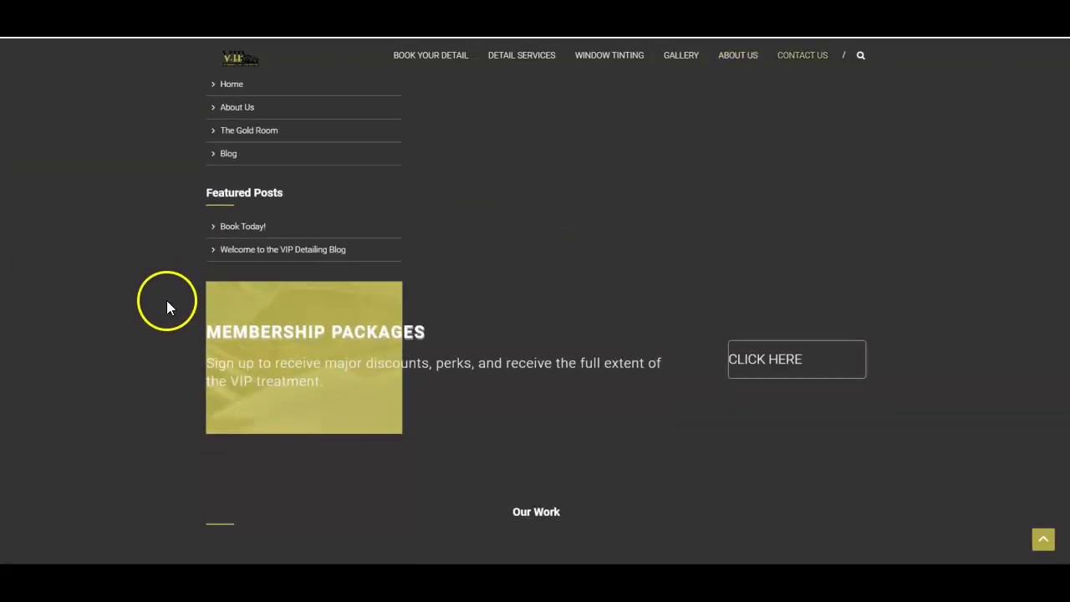
pyautogui.scroll(10, 170, 302)
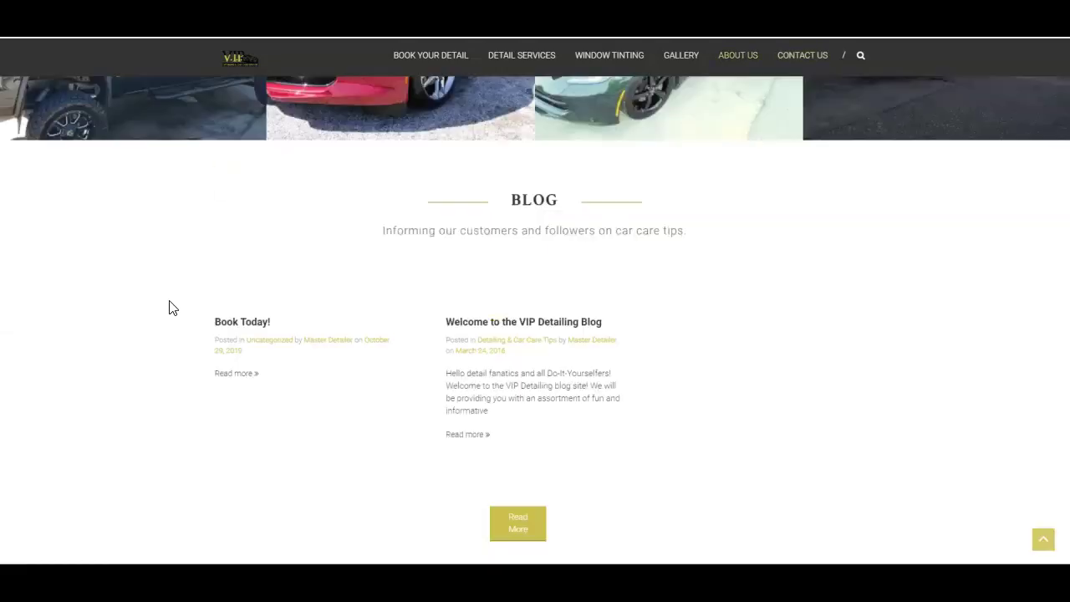
pyautogui.scroll(12, 170, 308)
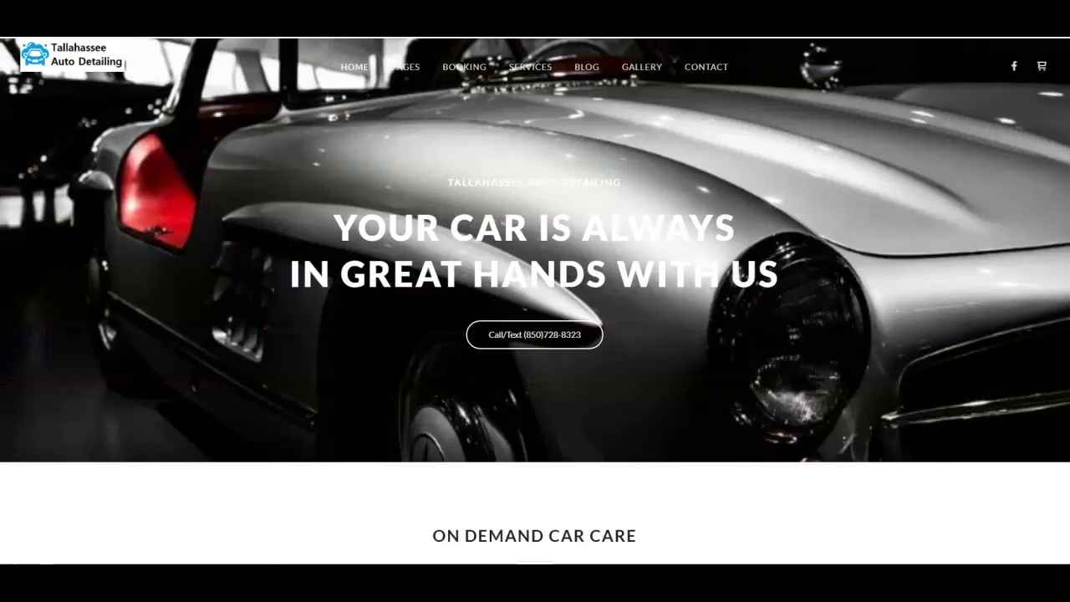
# Step: Scroll the Tallahassee Auto Detailing homepage down to the footer and back to the top
pyautogui.scroll(-9, 192, 215)
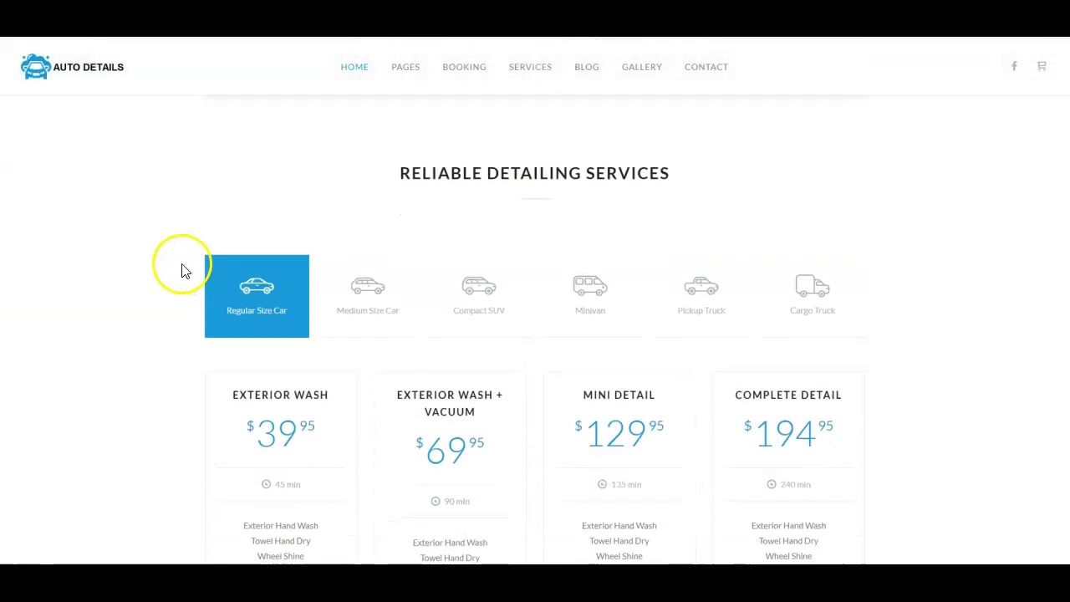
pyautogui.scroll(-8, 183, 270)
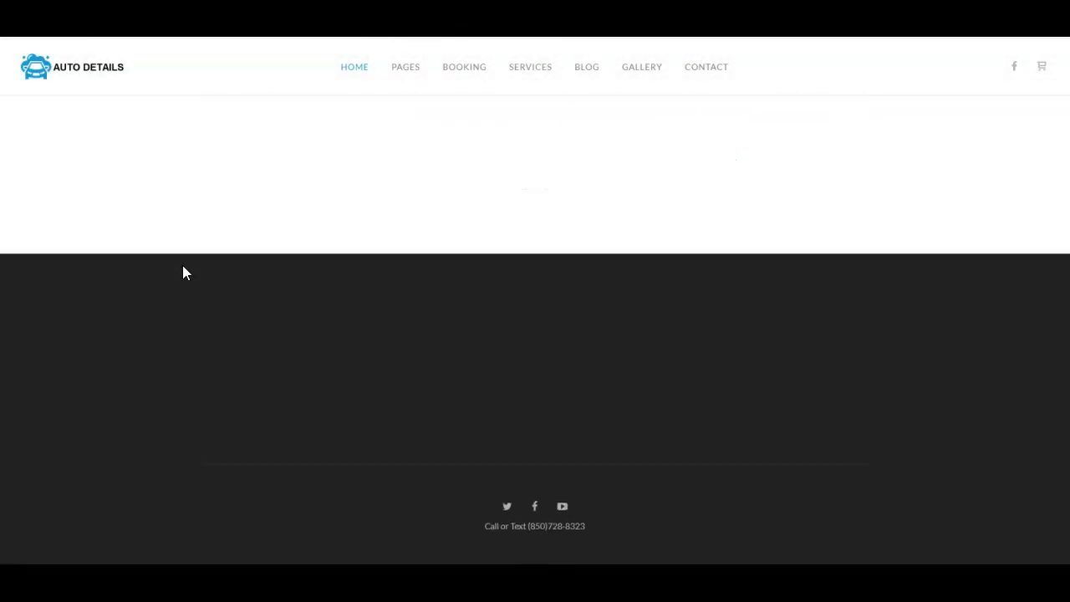
pyautogui.scroll(15, 184, 269)
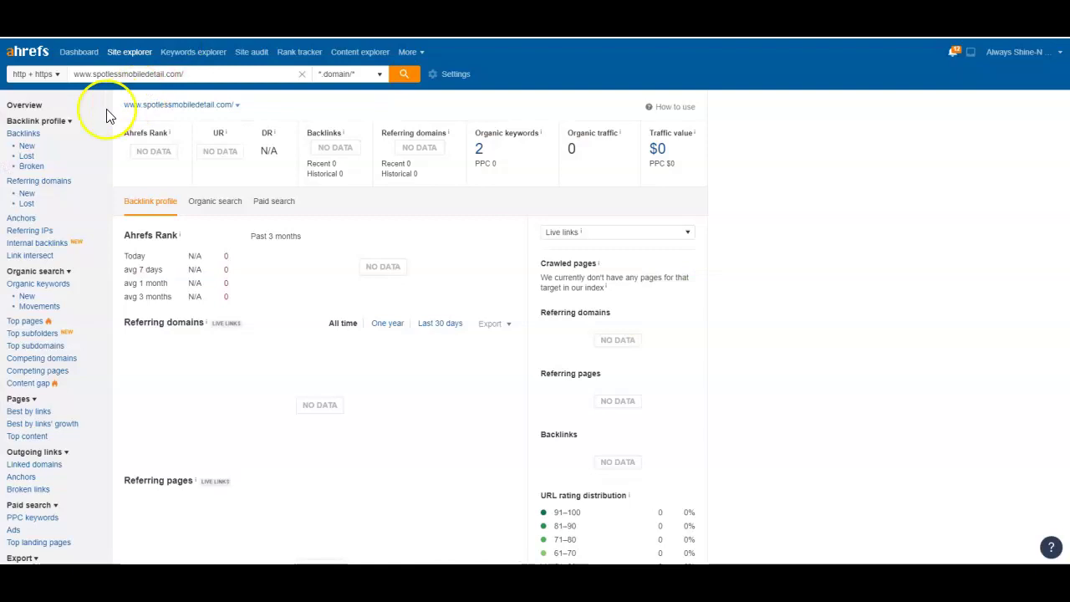
# Step: Review the 2 organic keywords for spotlessmobiledetail.com, then return to the site overview
pyautogui.click(479, 156)
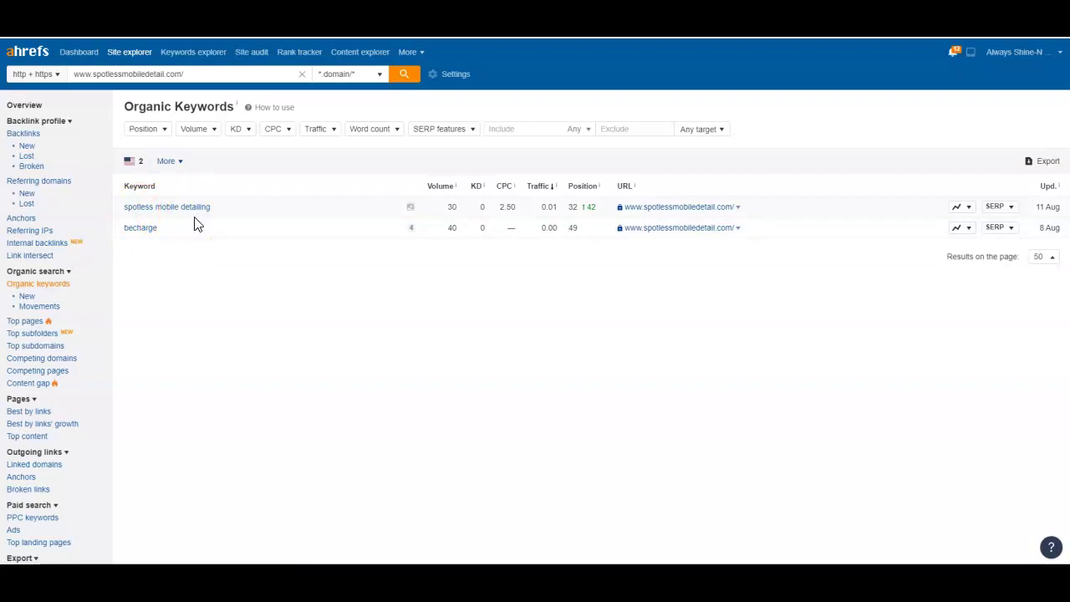
pyautogui.click(23, 104)
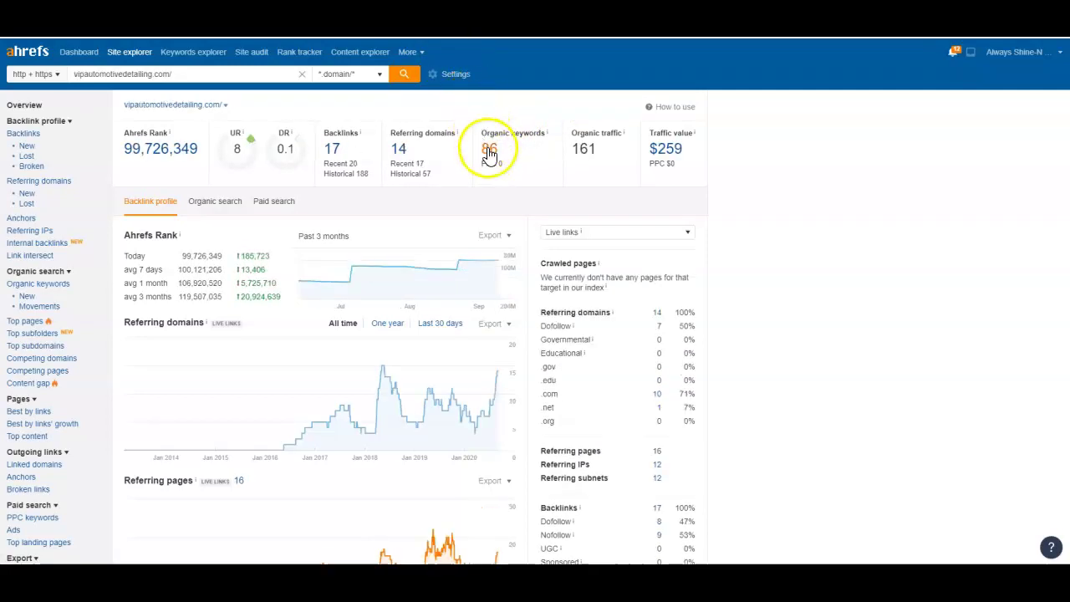
# Step: Open vipautomotivedetailing.com's Organic Keywords report, topped by 'vip detailing' at position 1
pyautogui.click(488, 150)
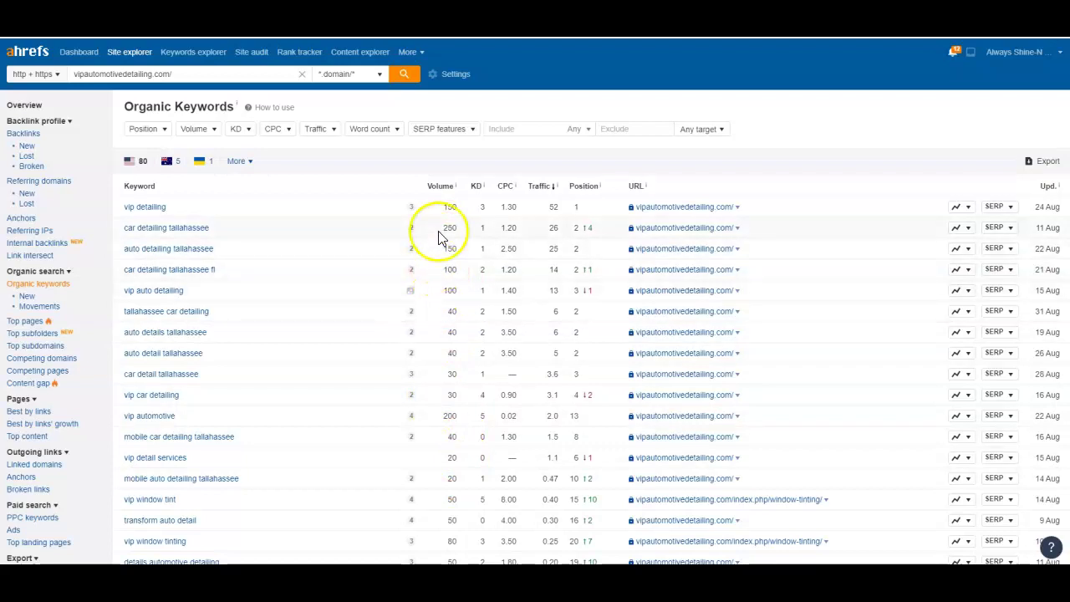
# Step: Return to the Site Explorer overview showing tallahasseeautodetailing.com's 817 backlinks and 51 keywords
pyautogui.click(29, 109)
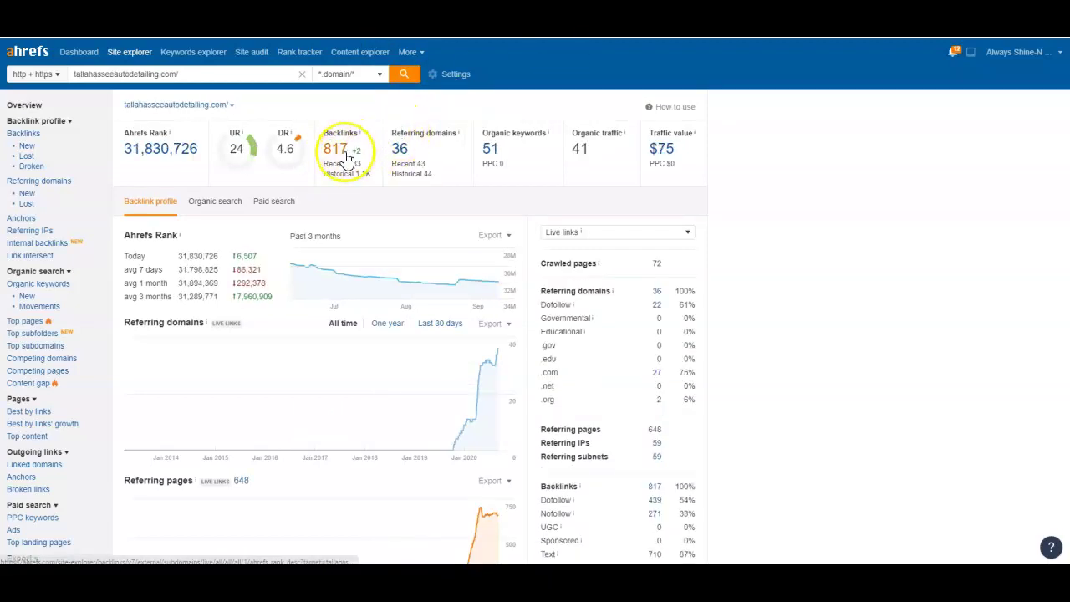
# Step: Open tallahasseeautodetailing.com's 817 backlinks and scroll through the SiteJot-heavy list and back
pyautogui.click(344, 153)
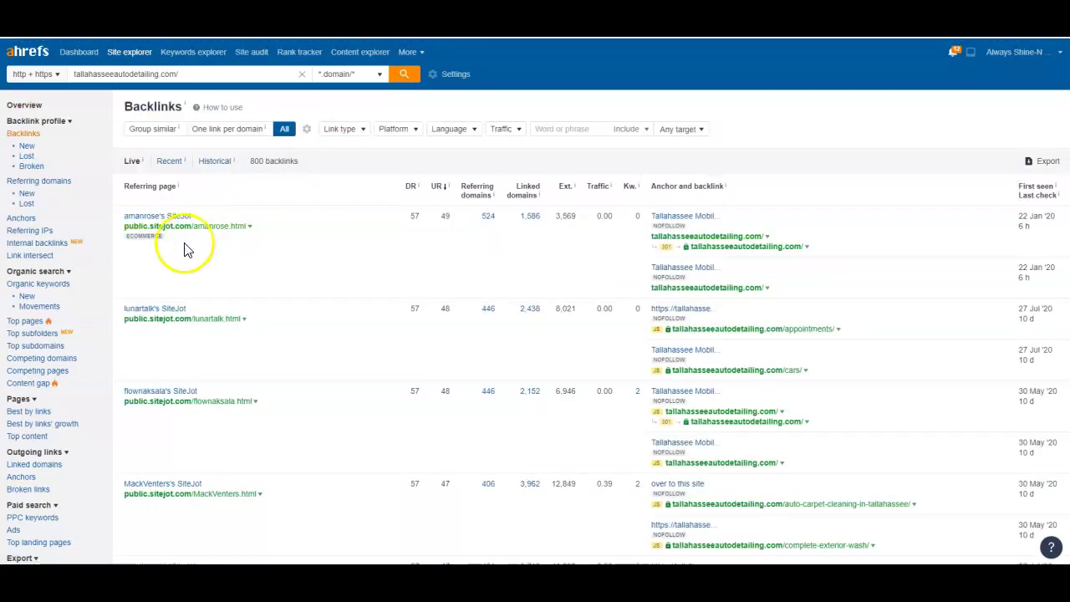
pyautogui.scroll(-1, 192, 259)
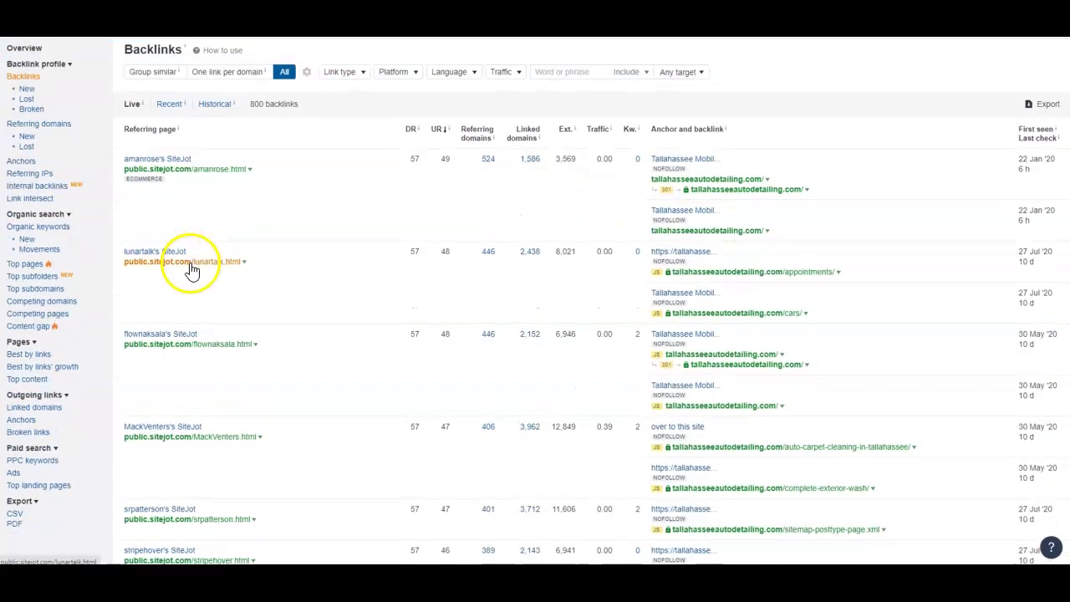
pyautogui.scroll(-1, 192, 269)
pyautogui.scroll(-1, 201, 276)
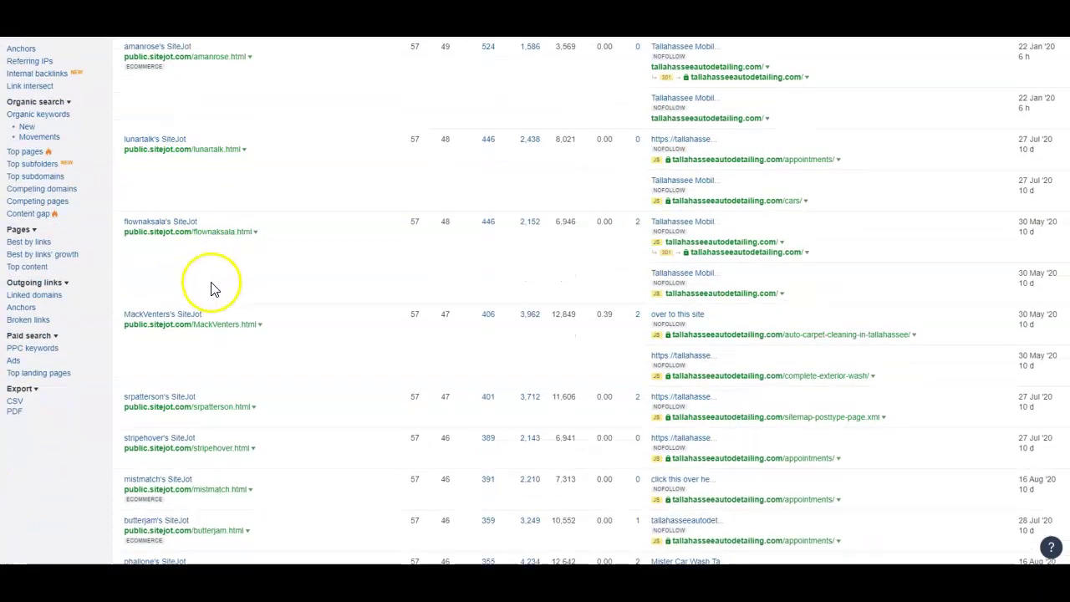
pyautogui.scroll(-2, 209, 286)
pyautogui.scroll(-3, 212, 288)
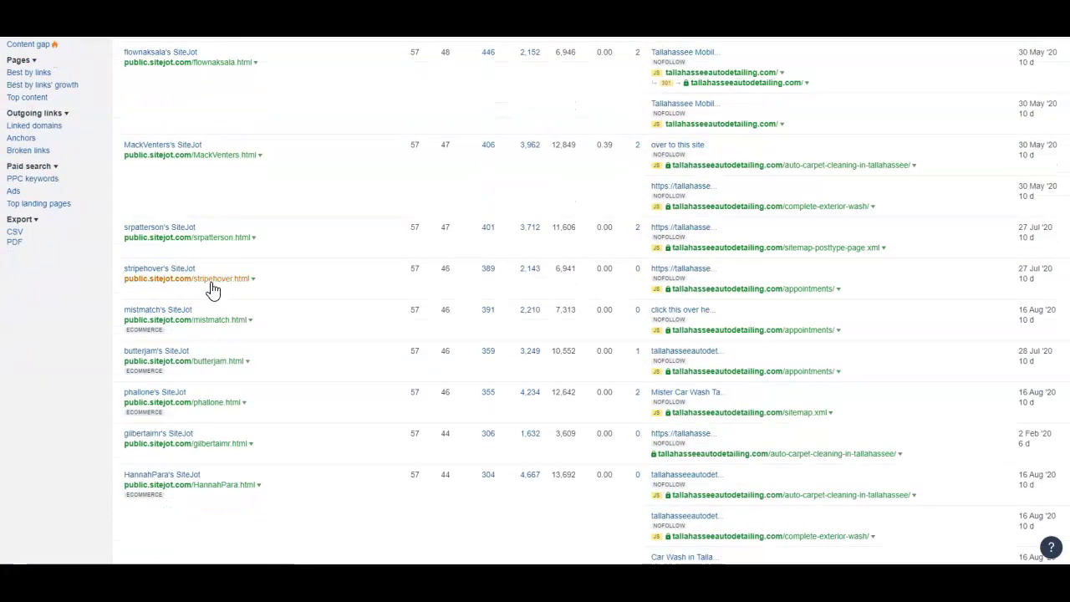
pyautogui.scroll(-3, 211, 289)
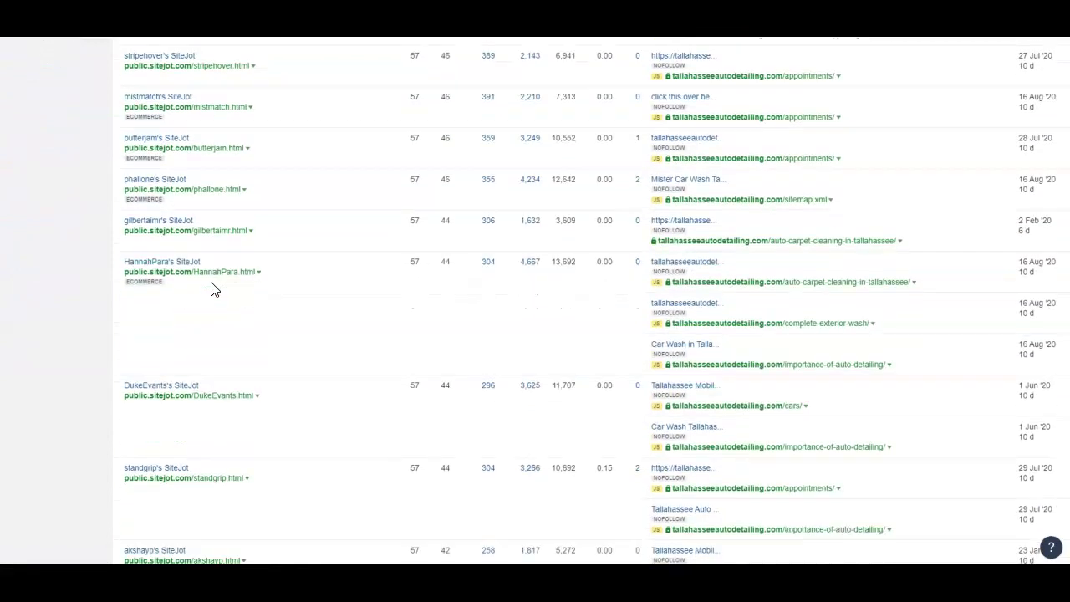
pyautogui.scroll(-4, 212, 288)
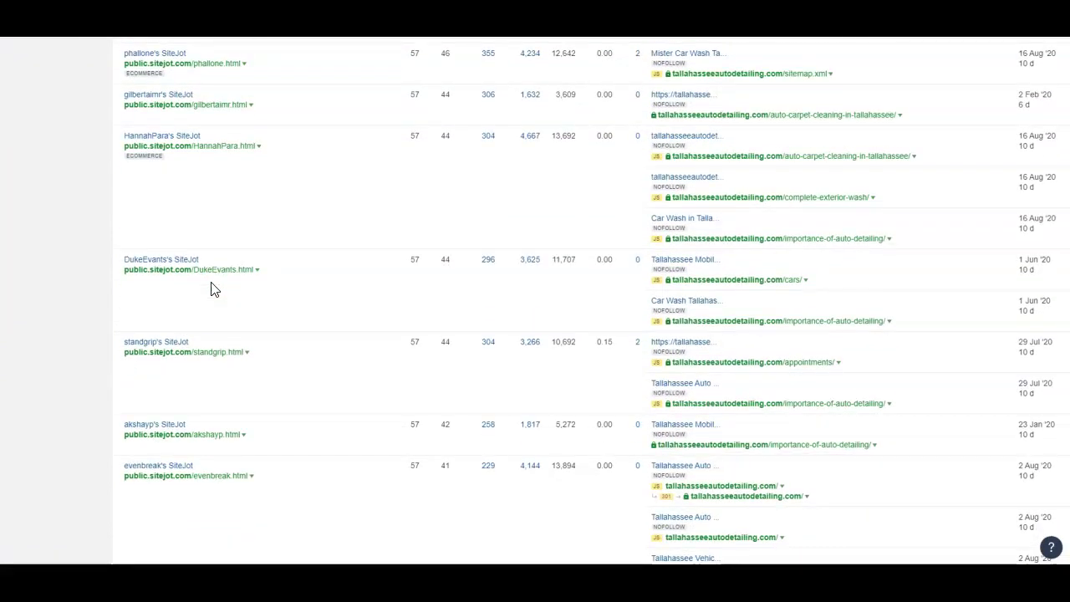
pyautogui.scroll(-1, 211, 288)
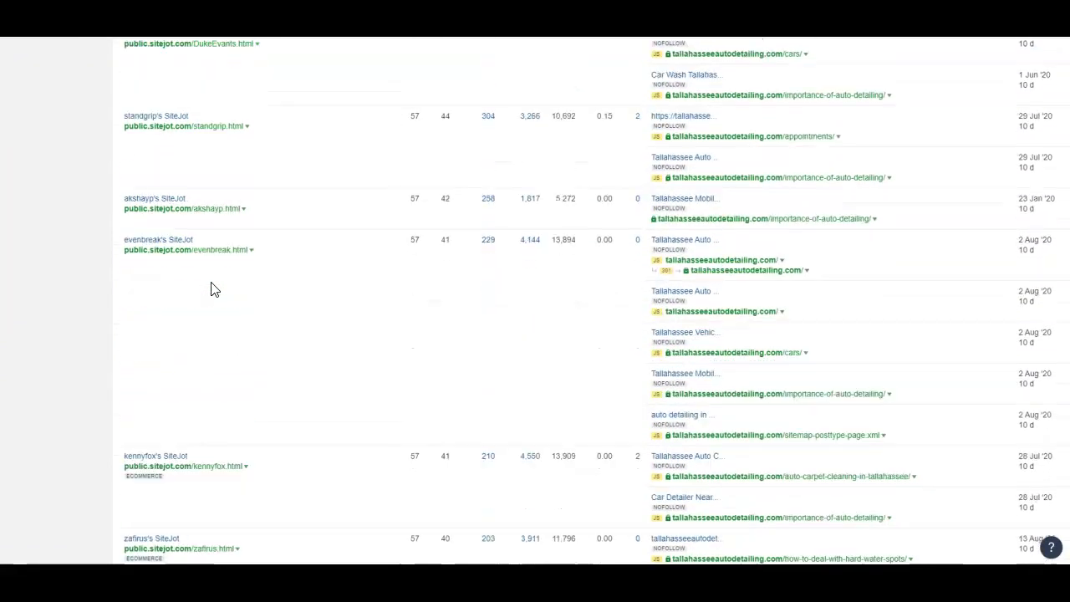
pyautogui.scroll(5, 211, 289)
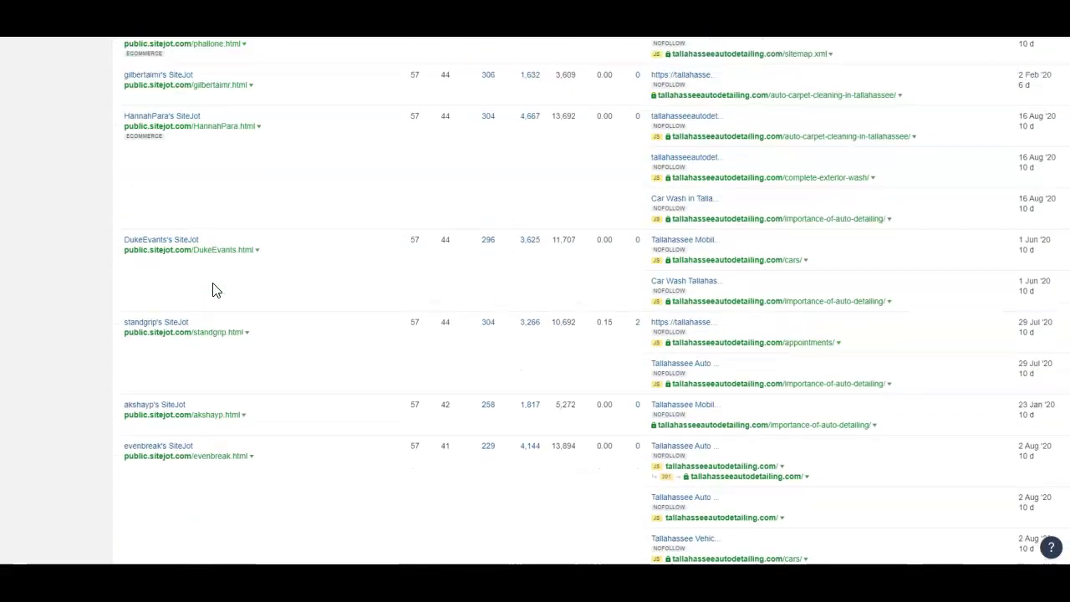
pyautogui.scroll(5, 213, 290)
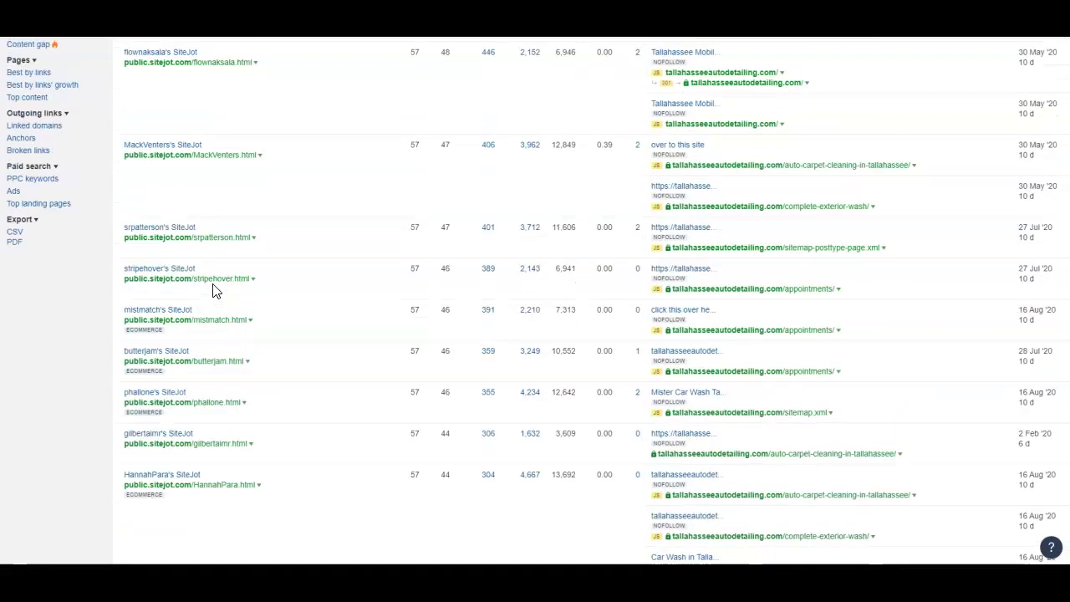
pyautogui.scroll(6, 213, 290)
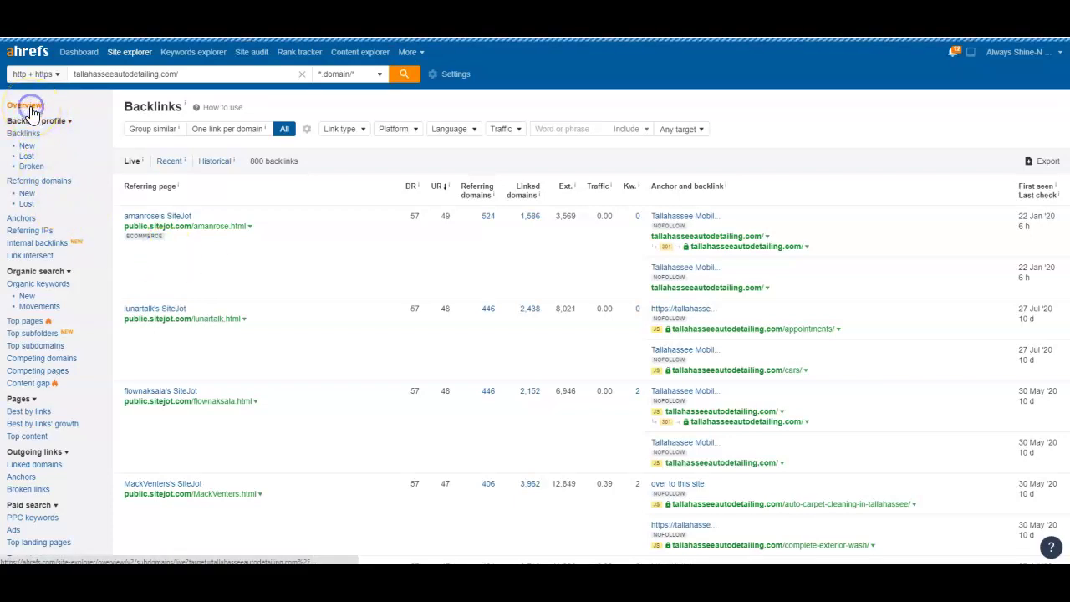
# Step: Go back from the backlinks list to the Site Explorer overview report
pyautogui.click(30, 109)
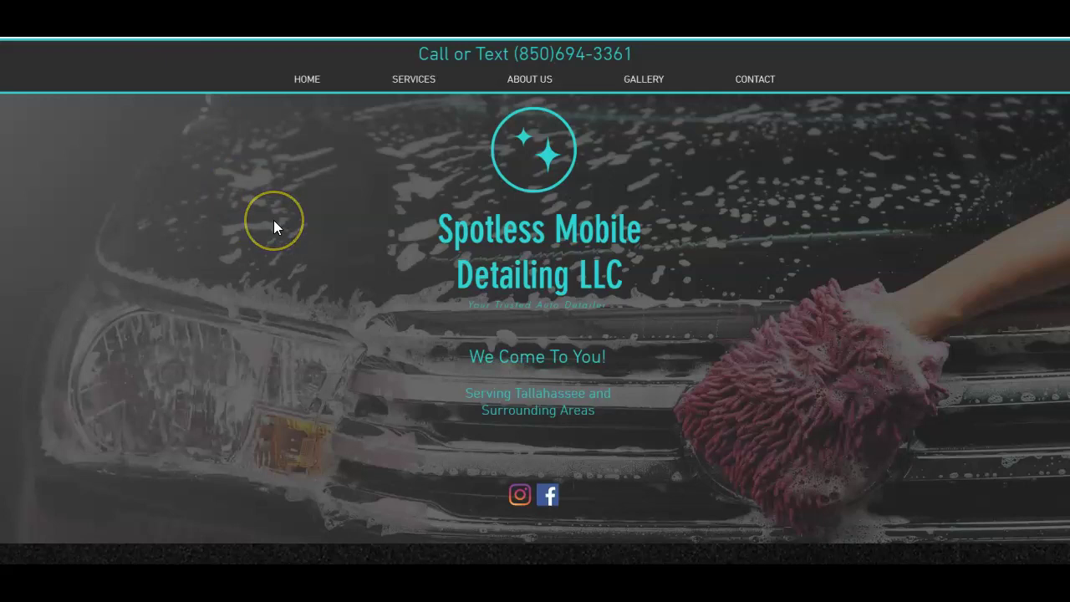
pyautogui.scroll(-1, 273, 219)
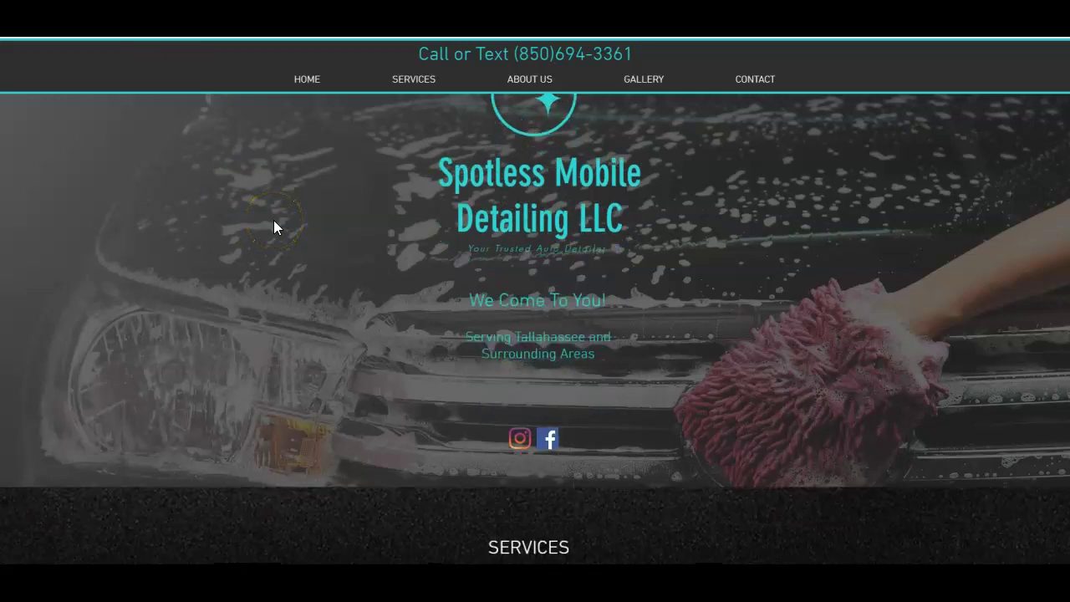
pyautogui.scroll(1, 274, 220)
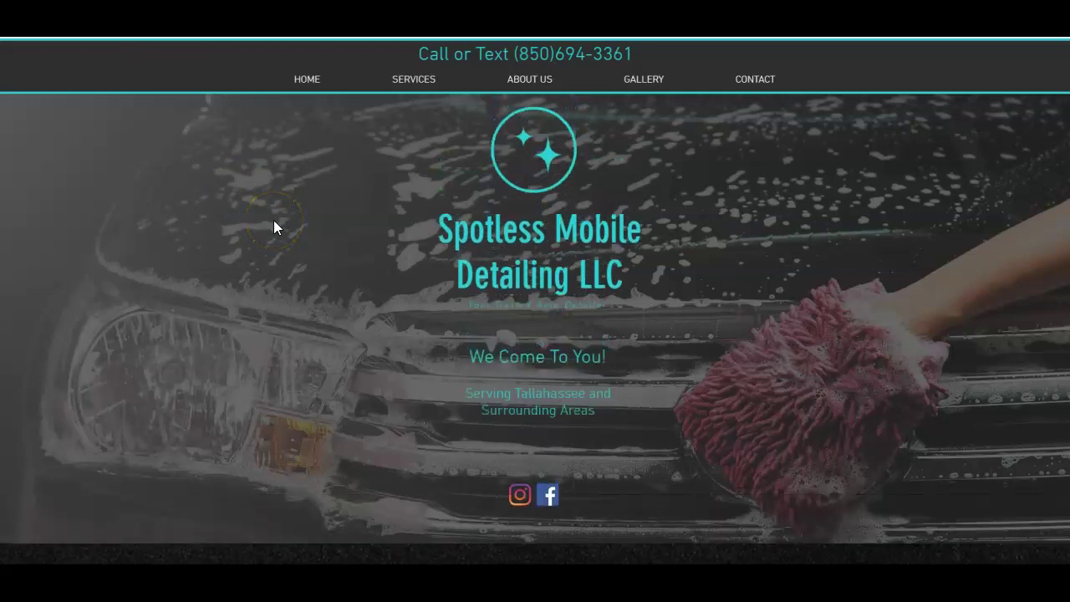